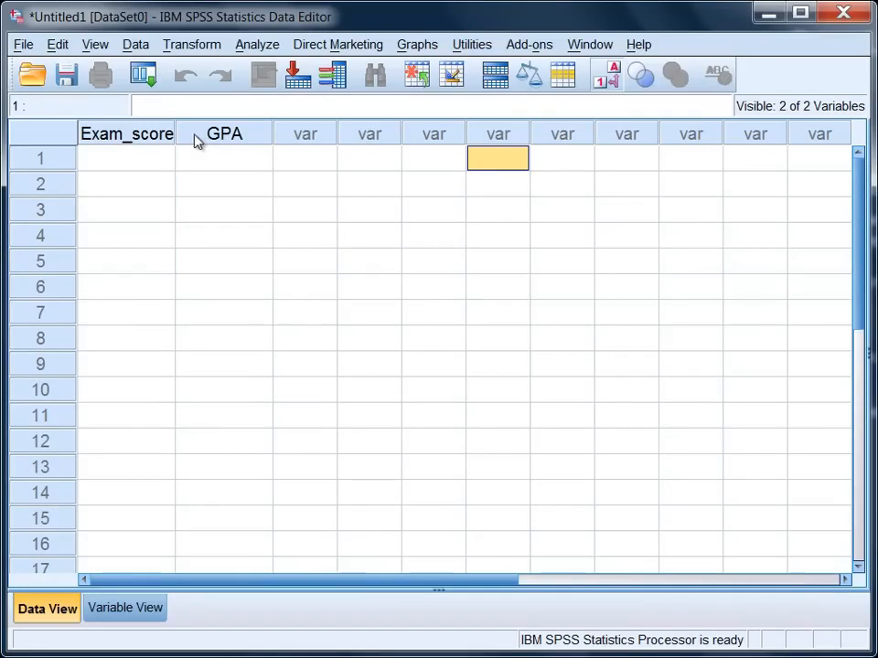
Examine the empty data sheet: the Exam_score and GPA variable columns, the case rows, and the cells of cases 1 and 2.
left_click(121, 137)
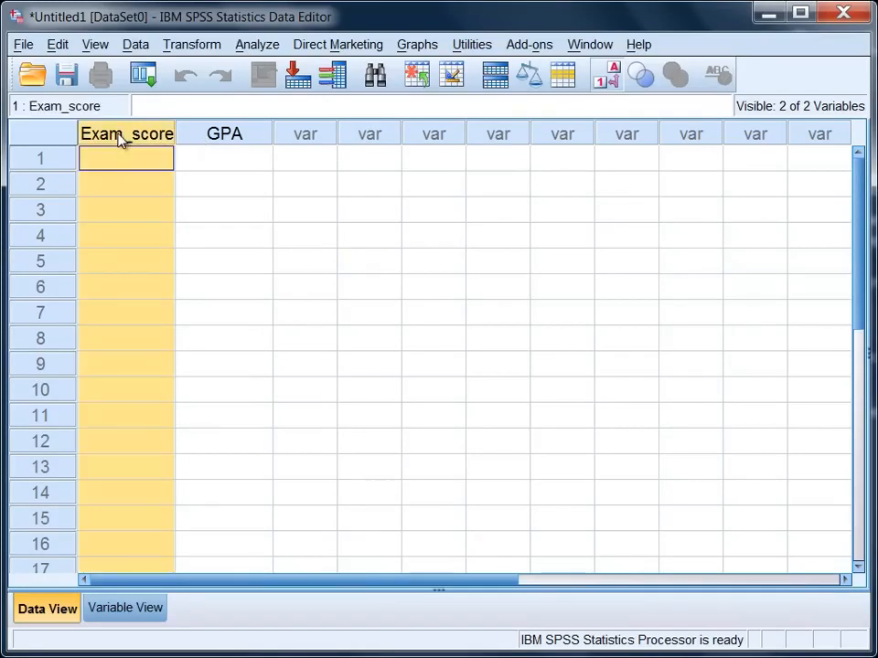
left_click(207, 139)
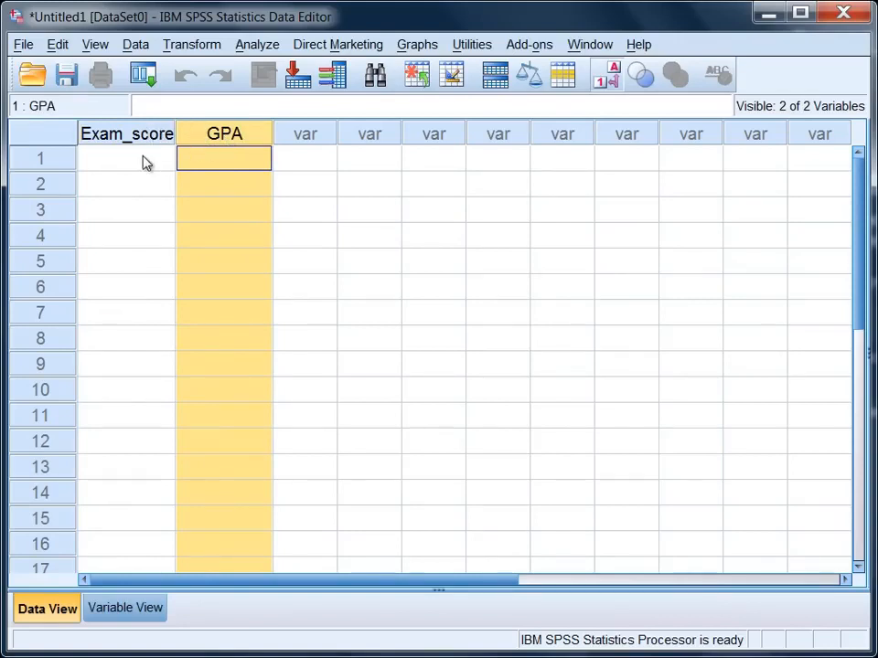
left_click(60, 160)
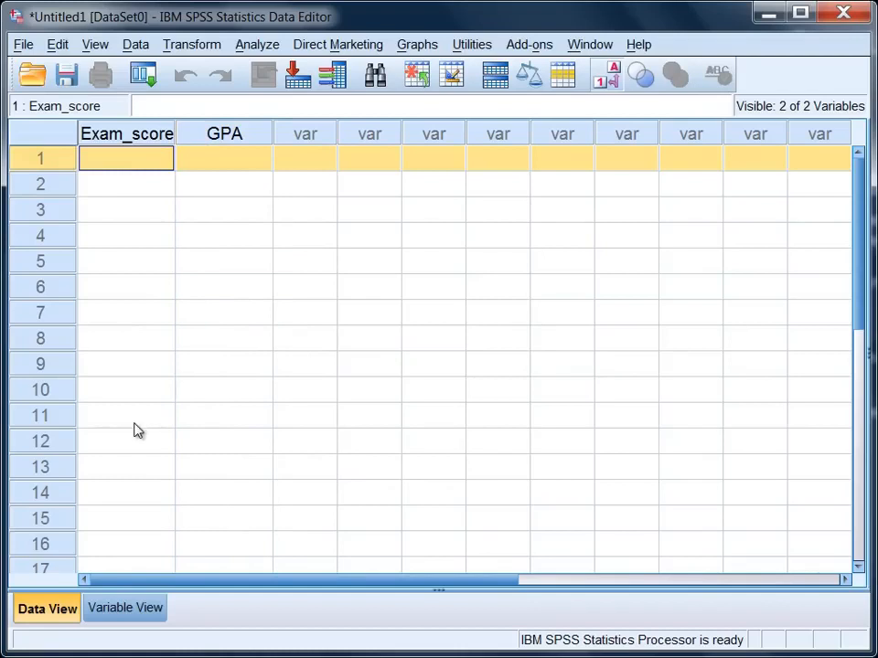
left_click(65, 185)
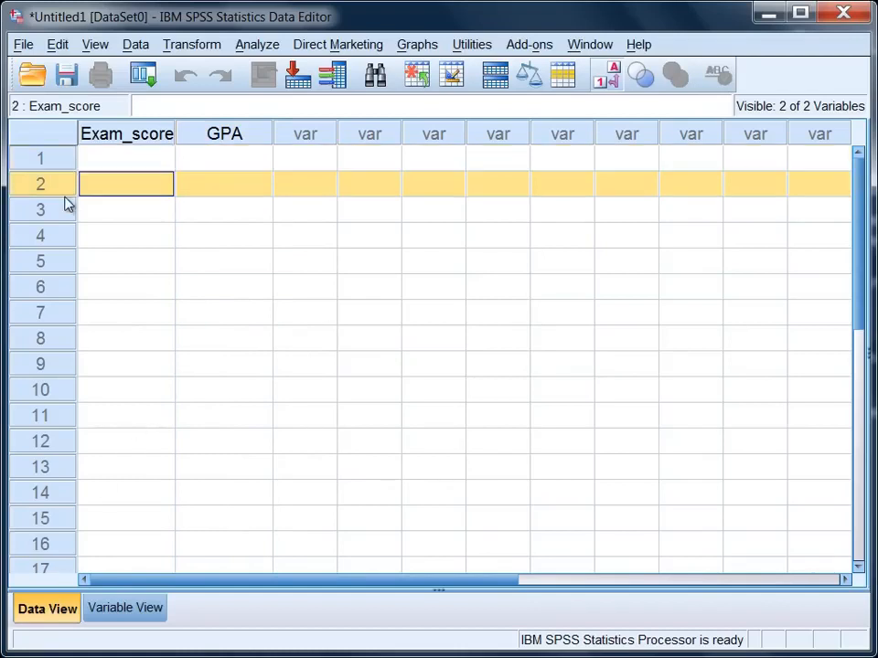
left_click(66, 209)
left_click(64, 237)
left_click(62, 161)
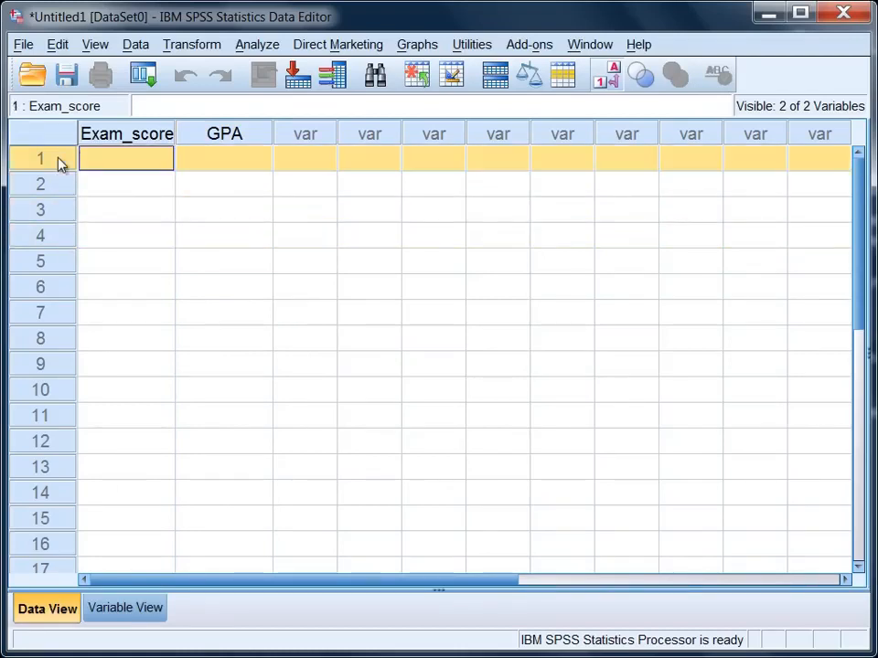
left_click(60, 186)
left_click(60, 218)
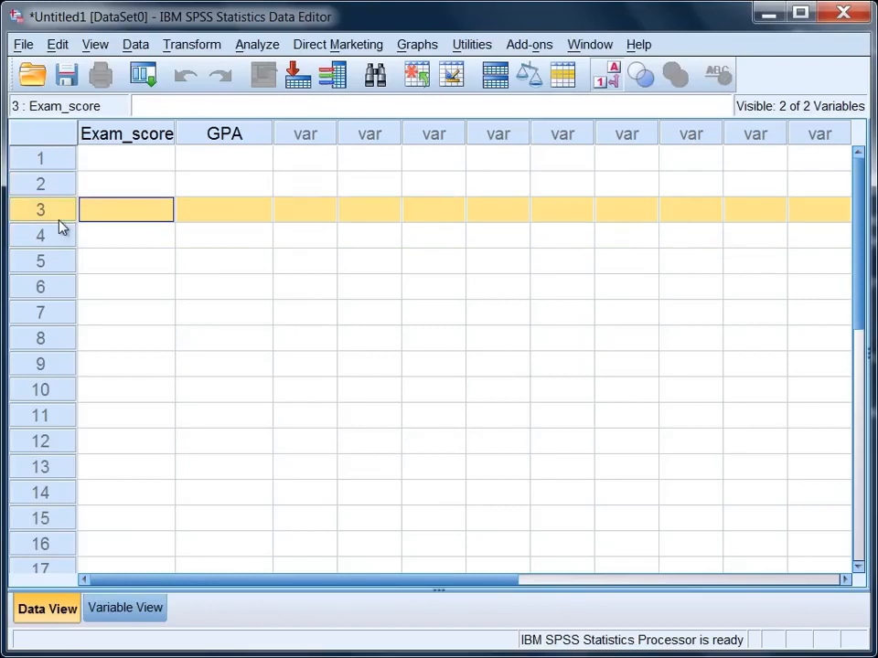
left_click(48, 162)
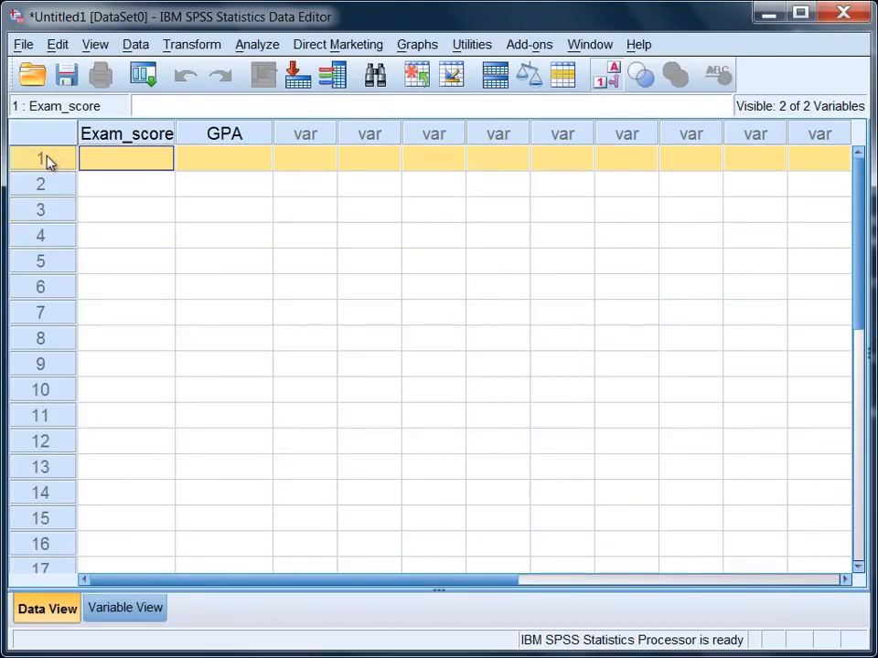
left_click(119, 164)
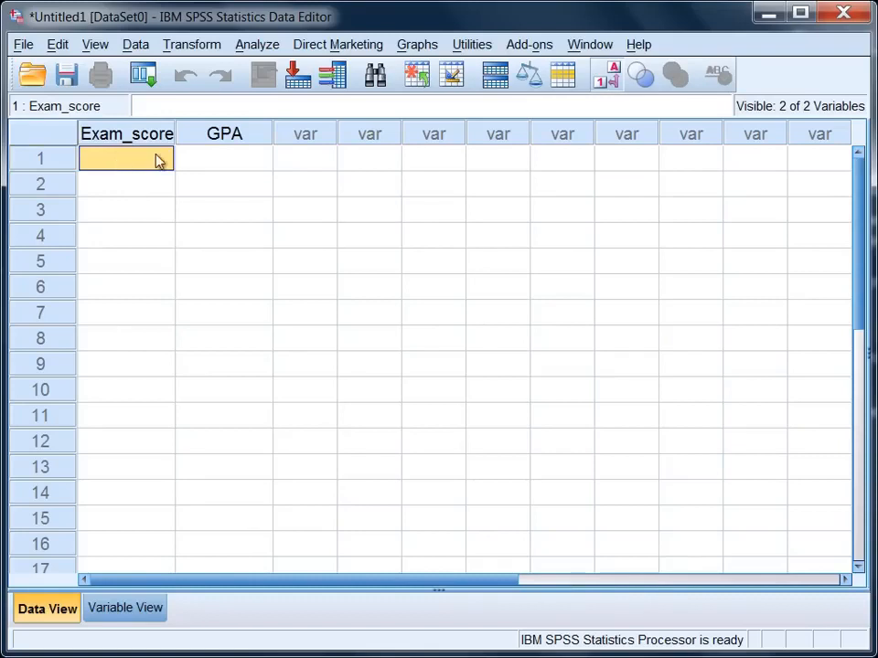
left_click(225, 168)
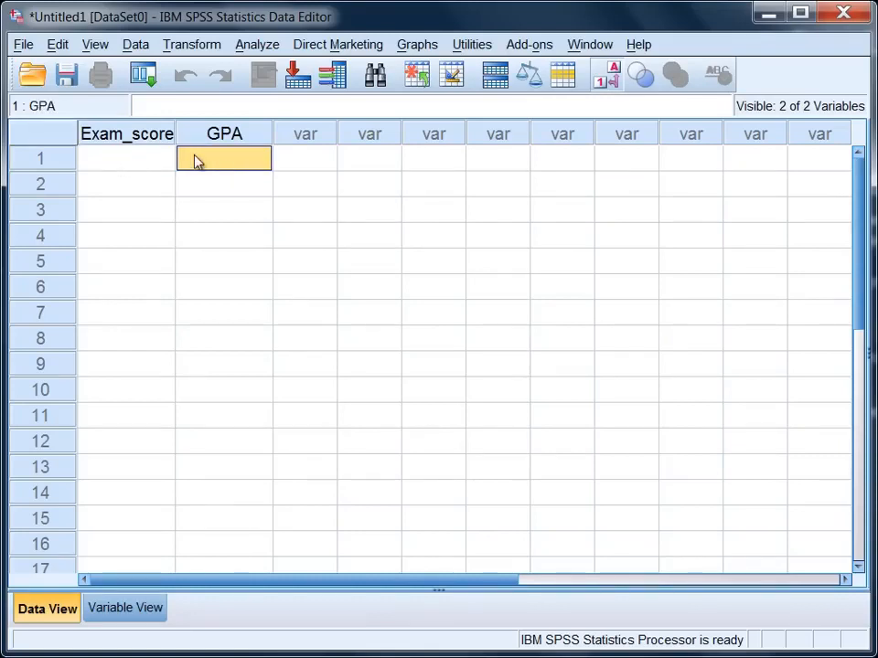
left_click(64, 195)
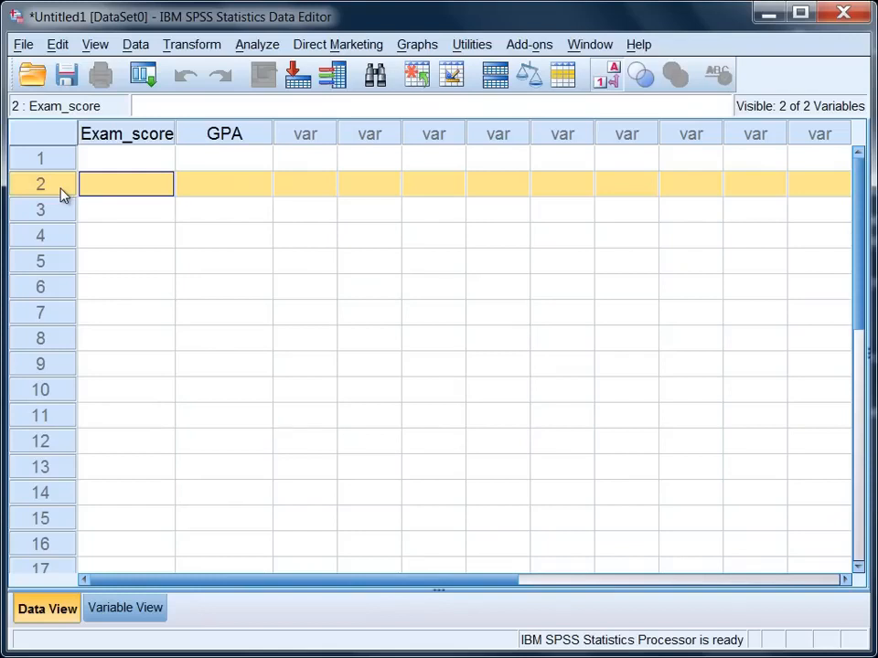
left_click(118, 190)
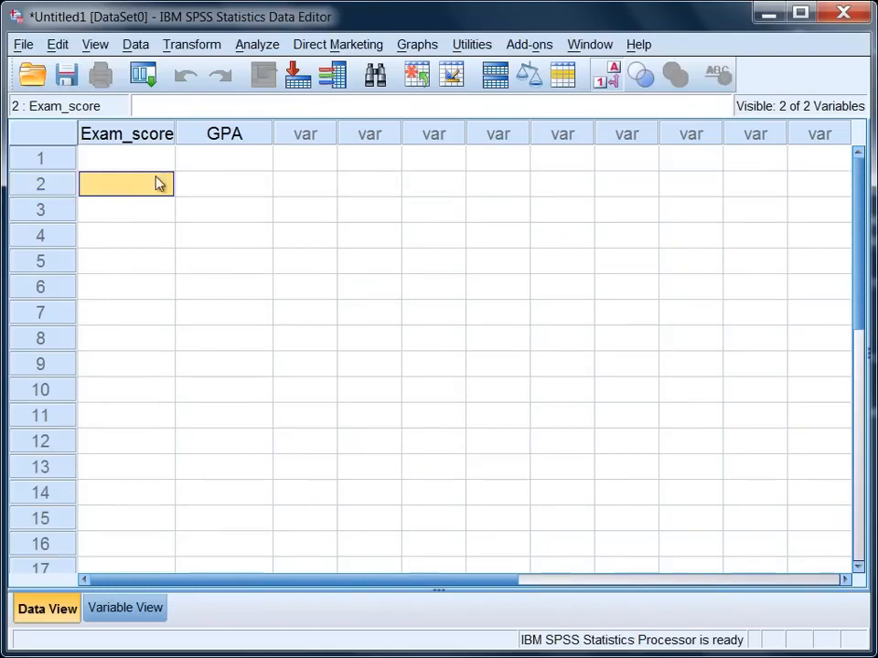
left_click(216, 192)
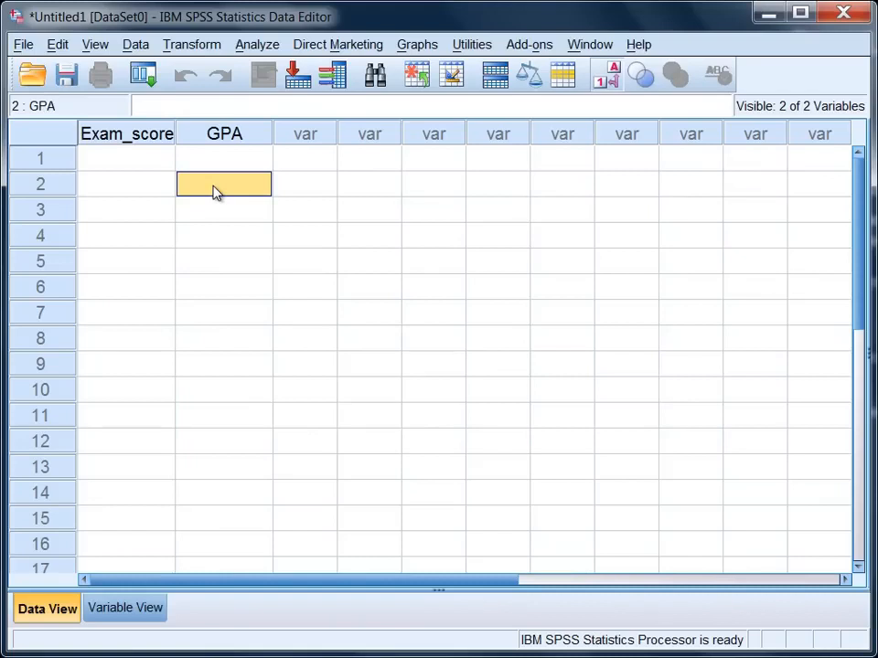
Enter the Exam_score values 85, 92 and 72 for cases 1 to 3.
left_click(156, 168)
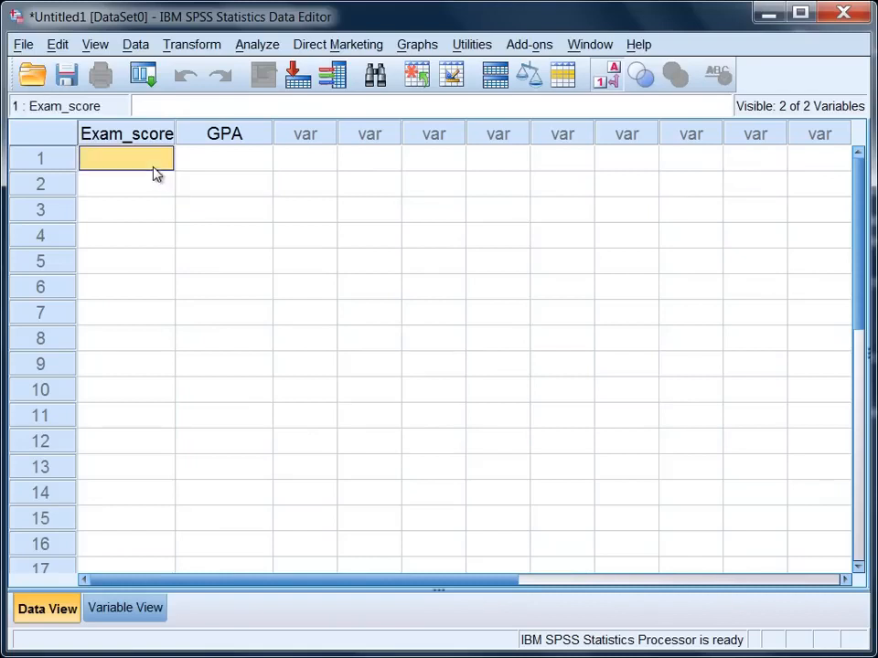
type("85")
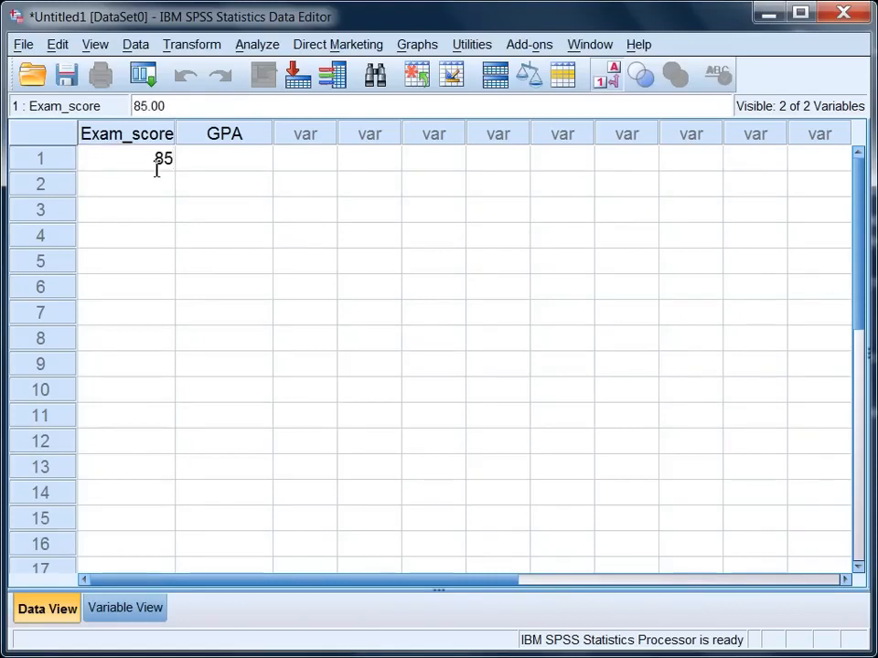
key("Return")
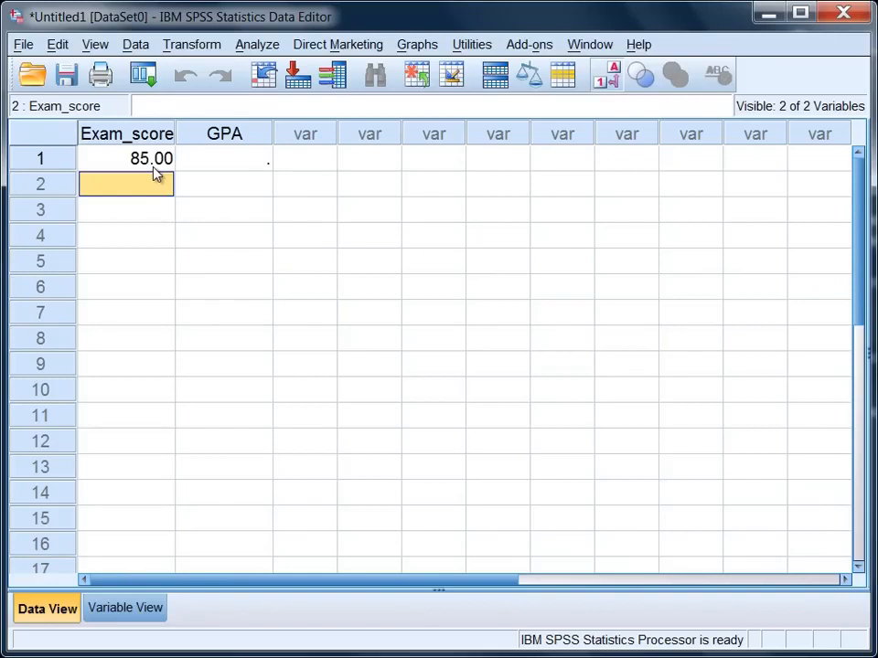
type("92")
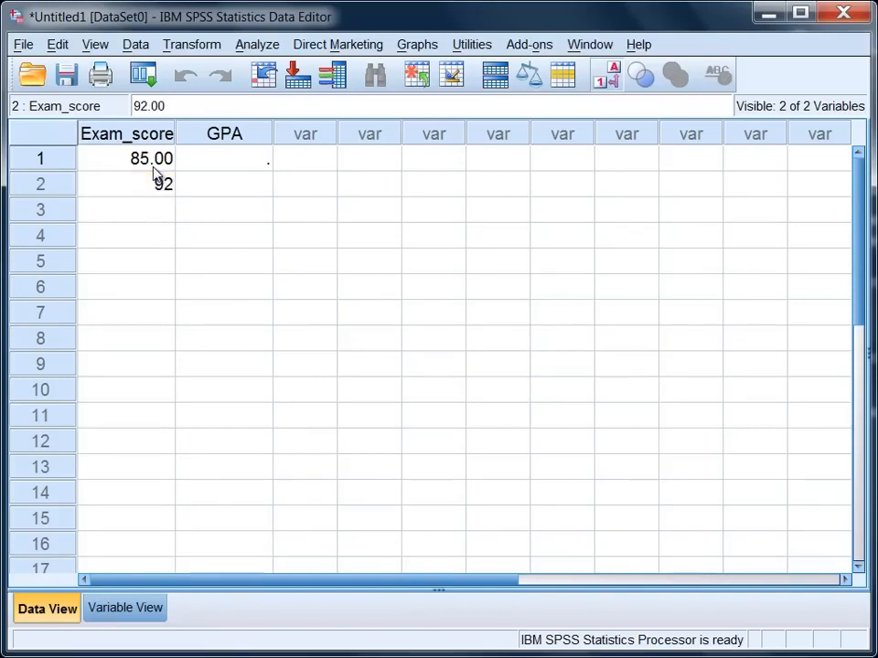
key("Return")
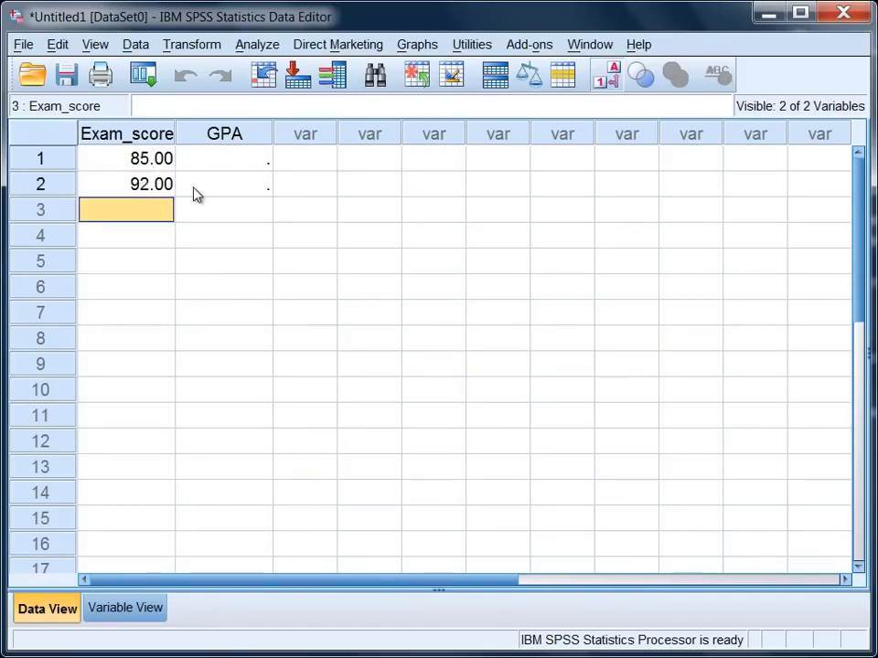
type("72")
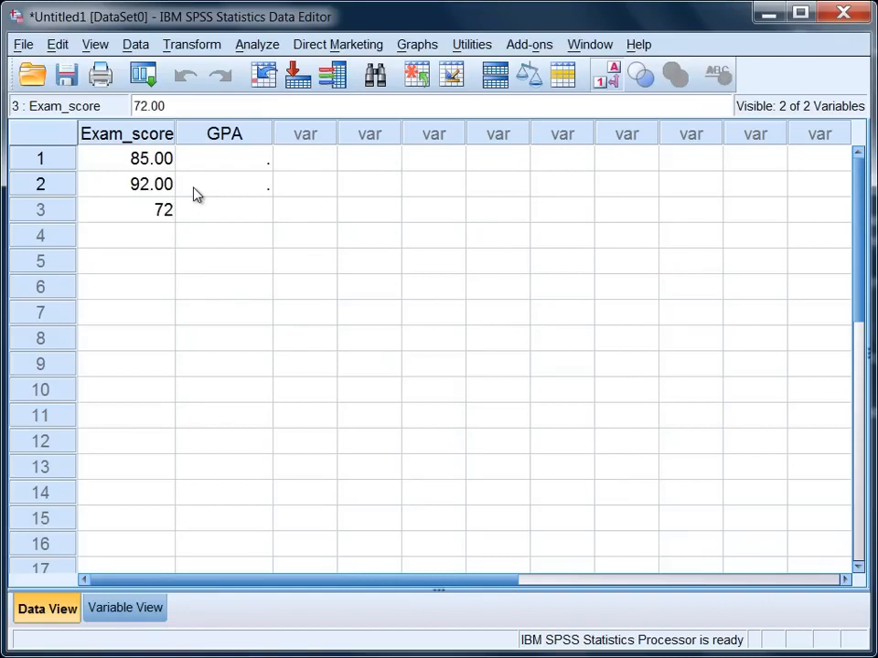
key("Return")
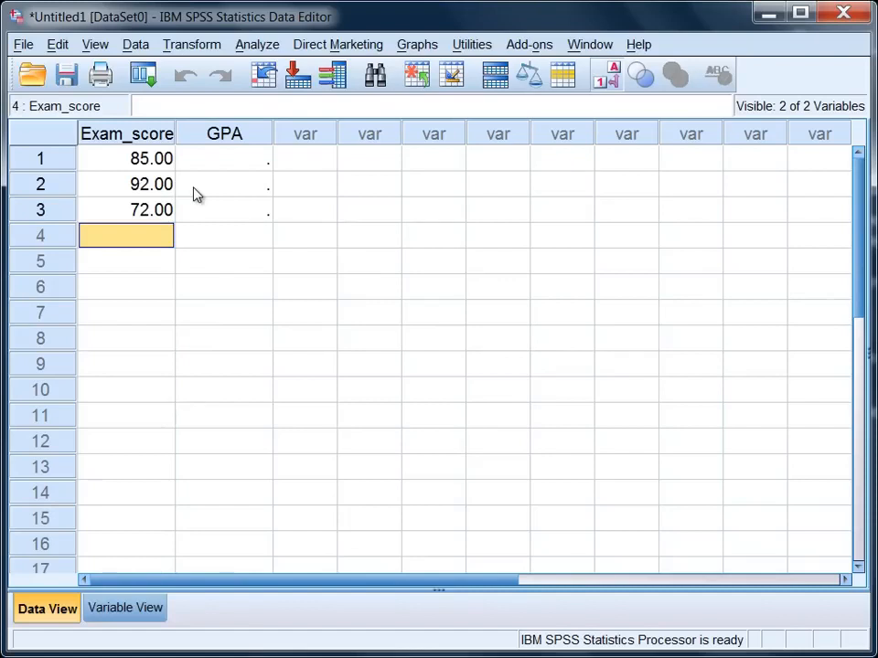
Enter the GPA values 3.25, 3.45 and 2.53 for cases 1 to 3.
key("Right")
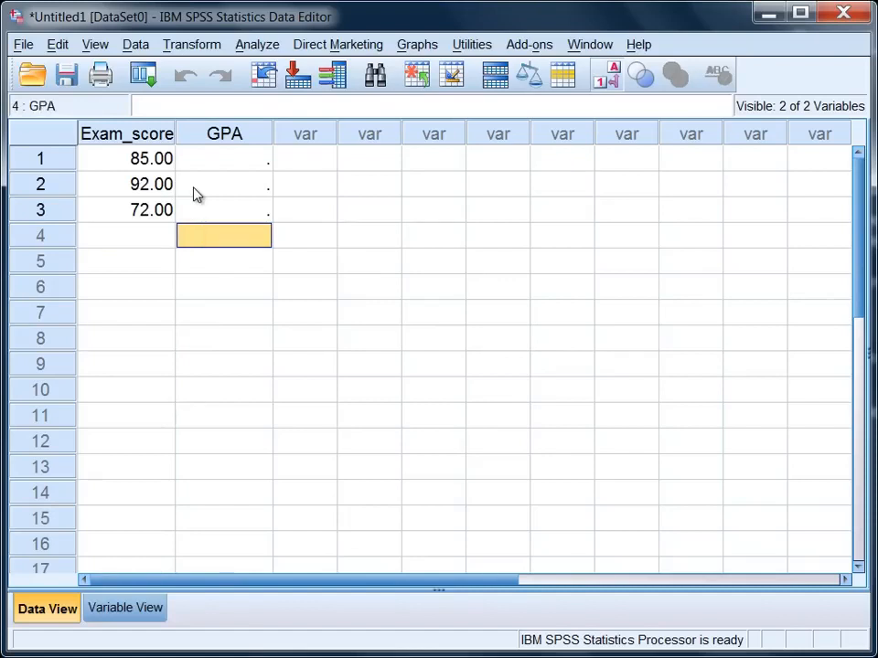
key("Up")
key("Up")
key("Up")
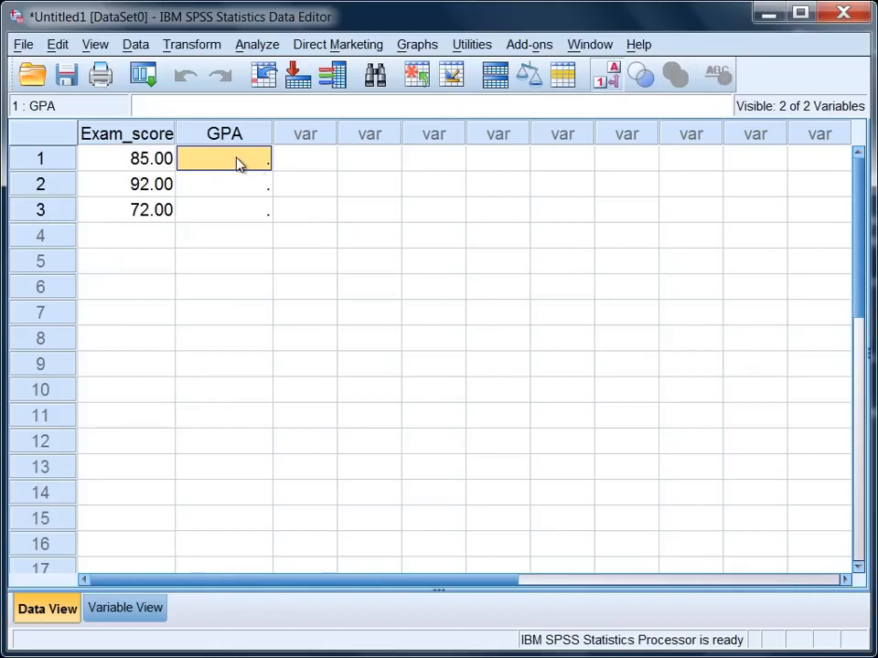
type("3.25")
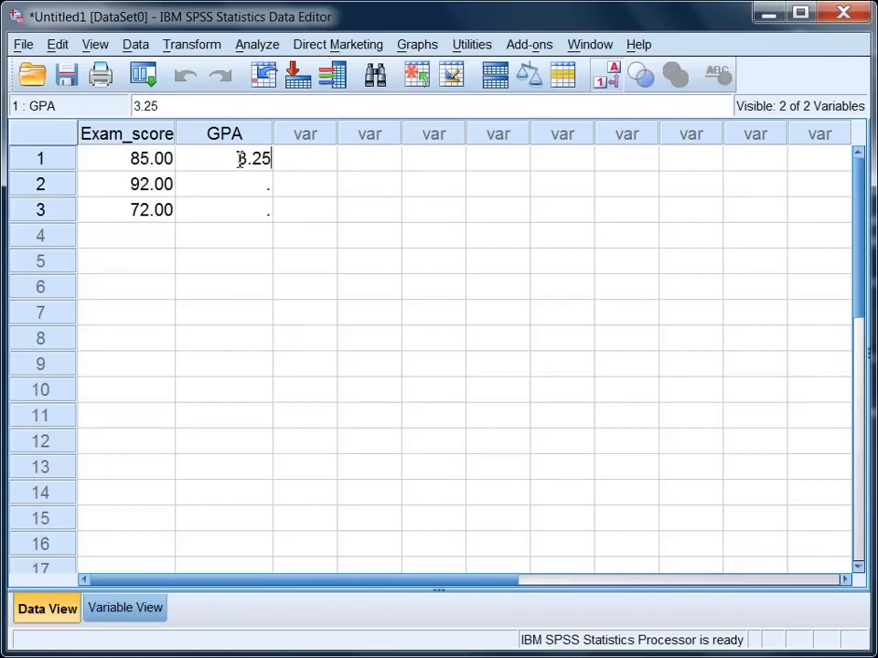
key("Return")
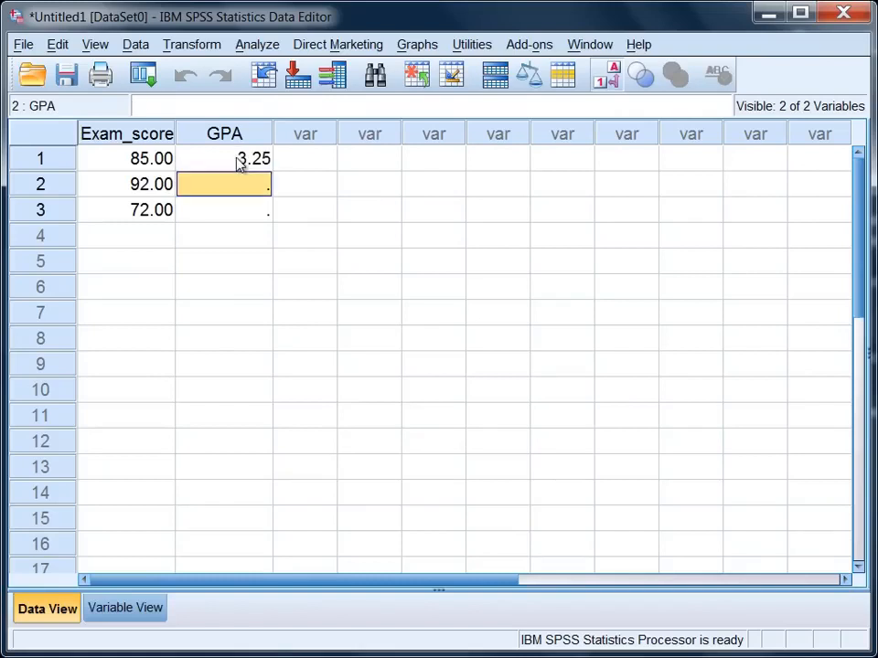
type("3.45")
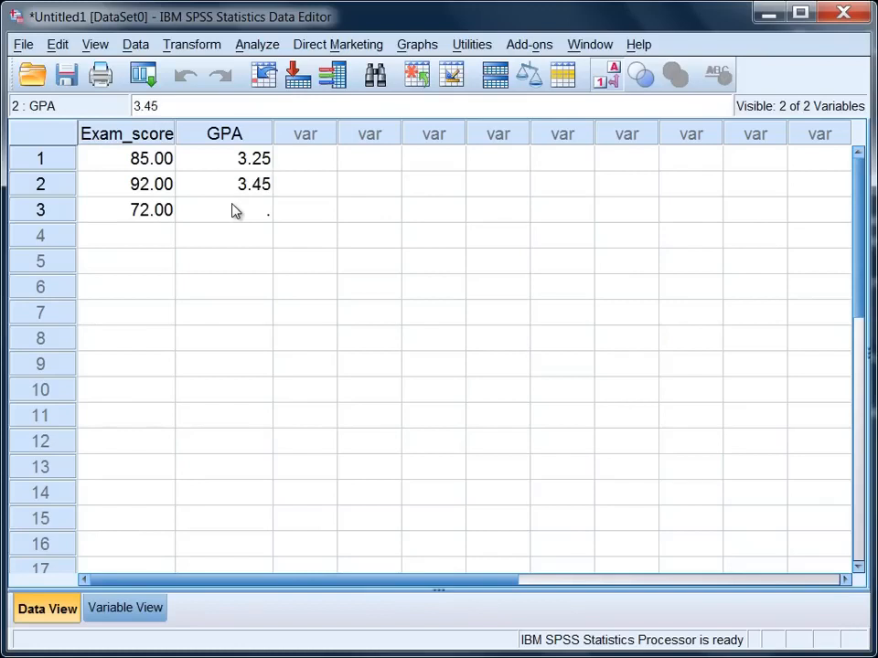
left_click(233, 211)
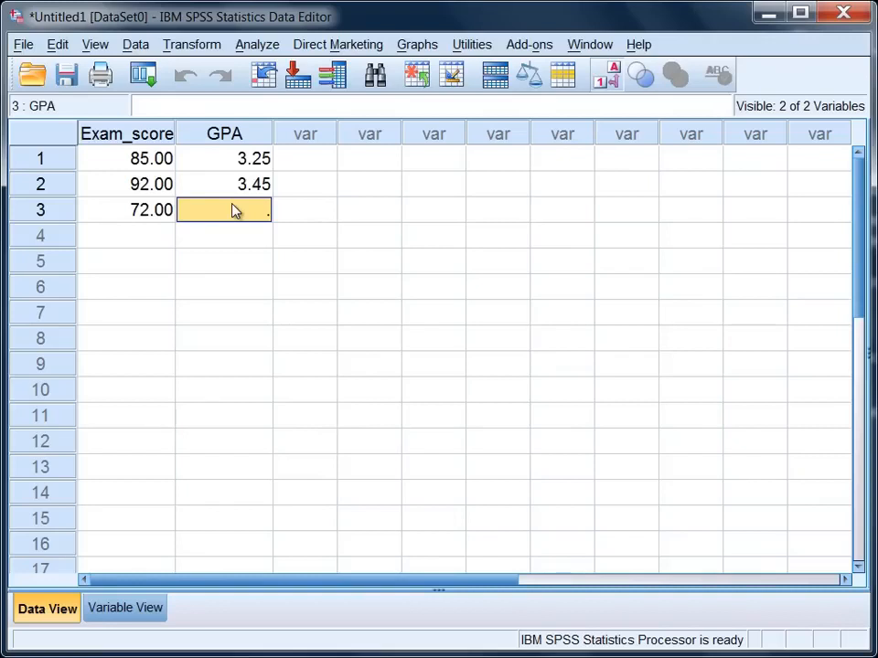
type("2.5")
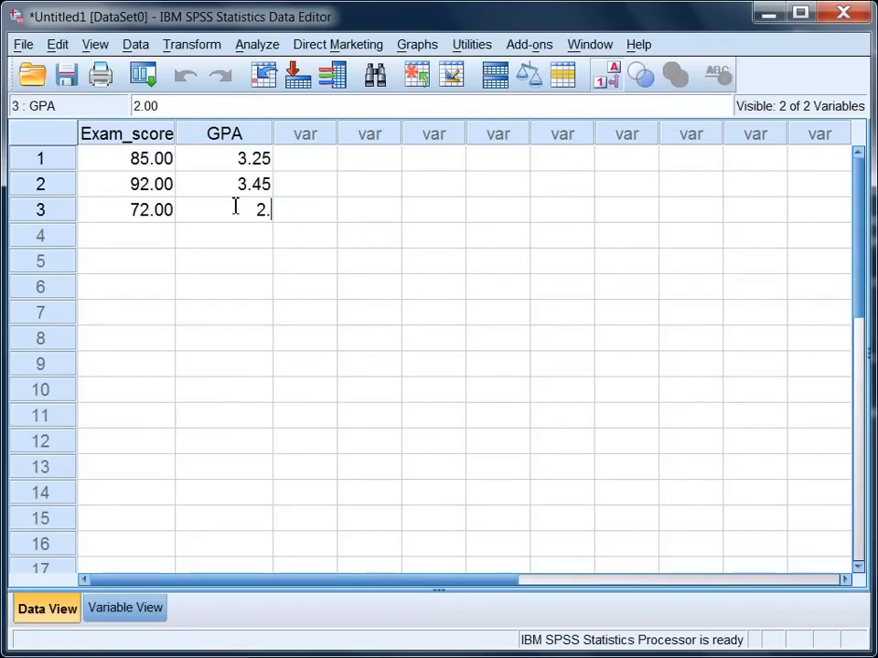
type("3")
key("Return")
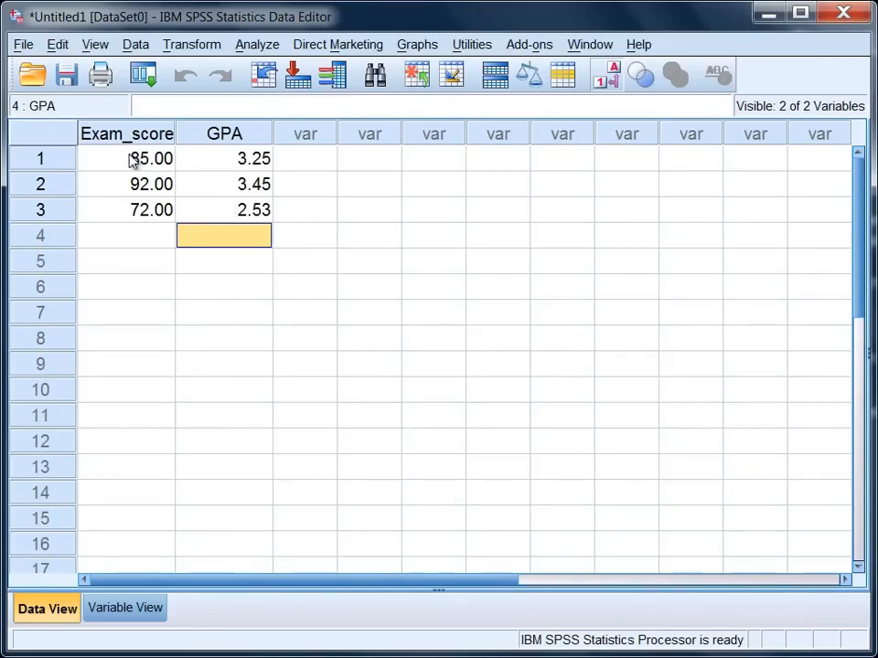
Review the entered data case by case for rows 1 to 3 and by variable for Exam_score and GPA.
left_click(57, 166)
left_click(55, 187)
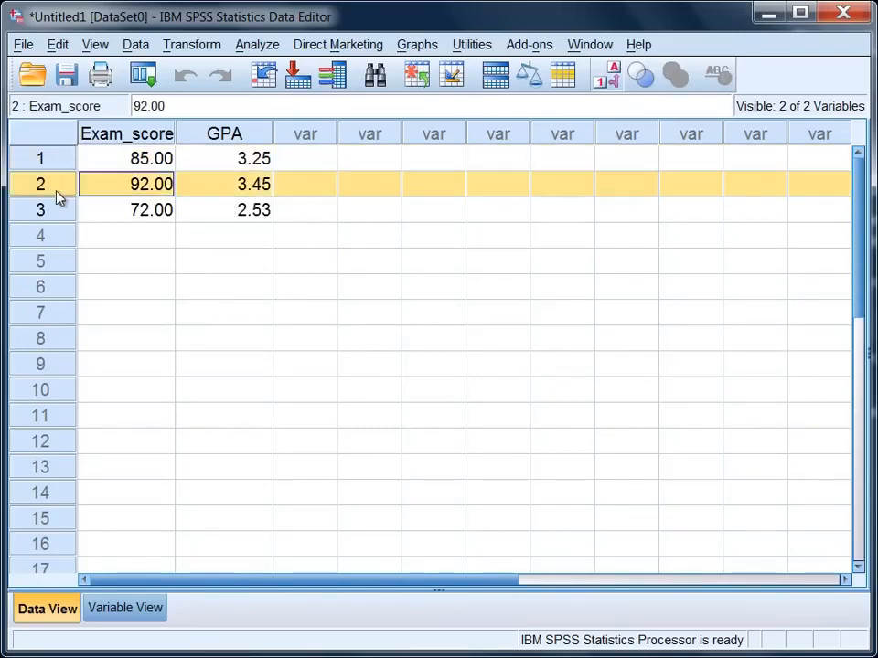
left_click(57, 209)
left_click(152, 135)
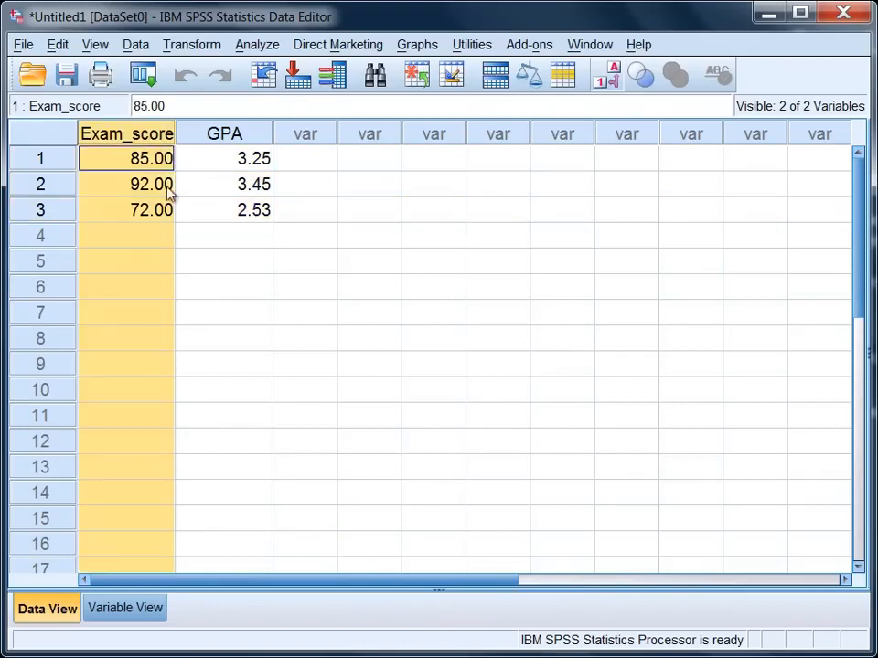
left_click(228, 133)
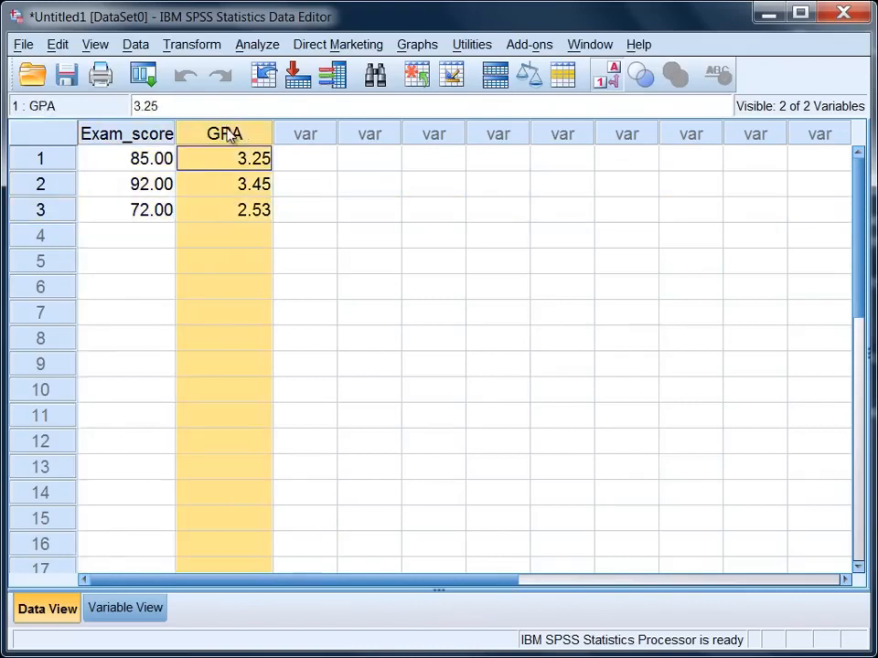
left_click(240, 287)
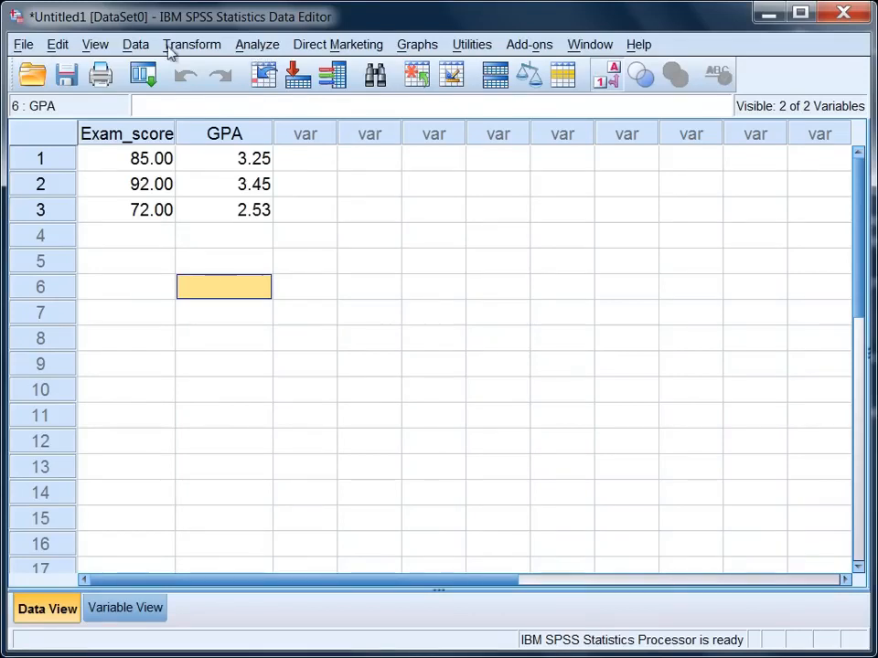
Start a Case Summaries report and add Exam_score to its variables to summarize.
left_click(259, 45)
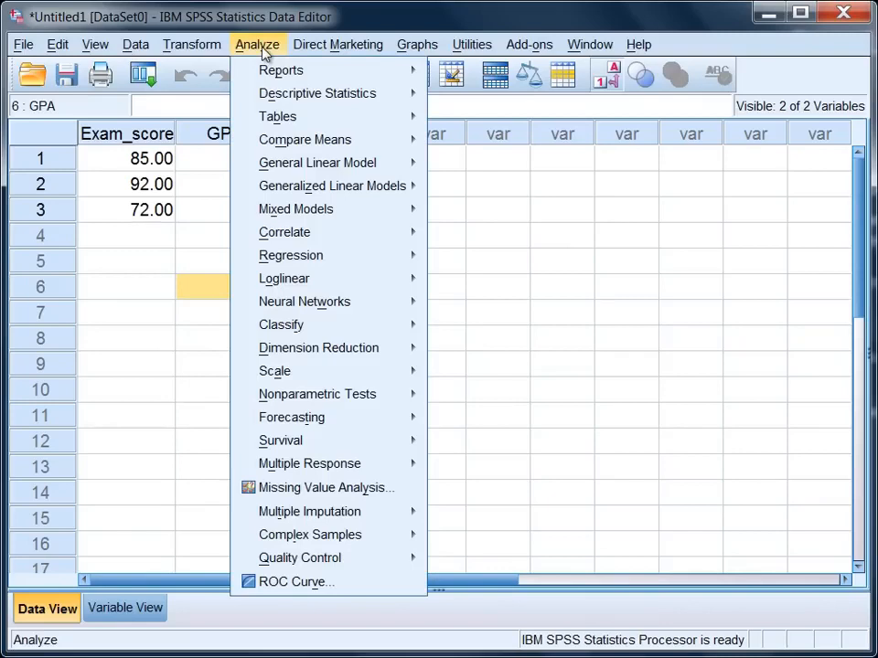
mouse_move(283, 75)
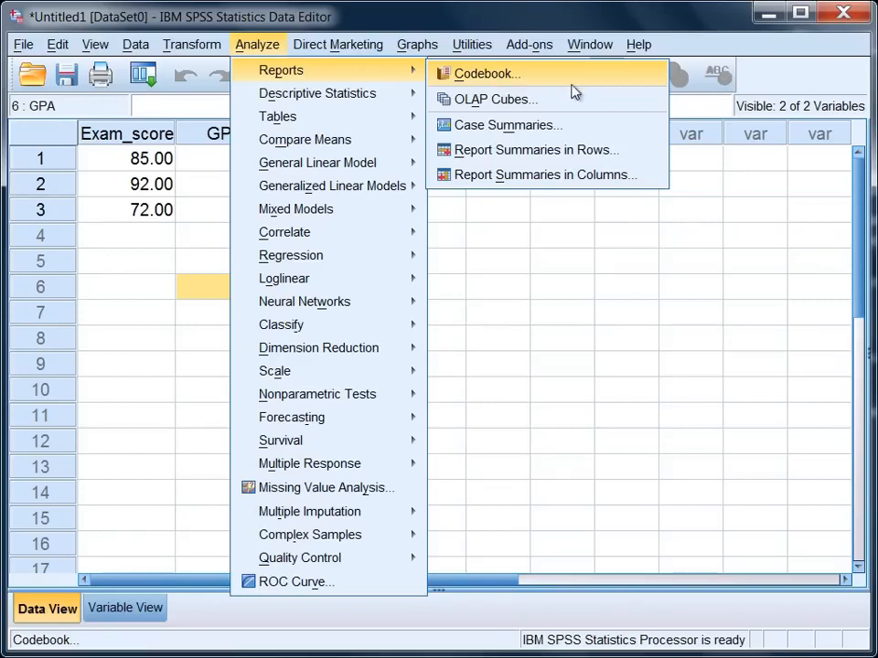
left_click(586, 133)
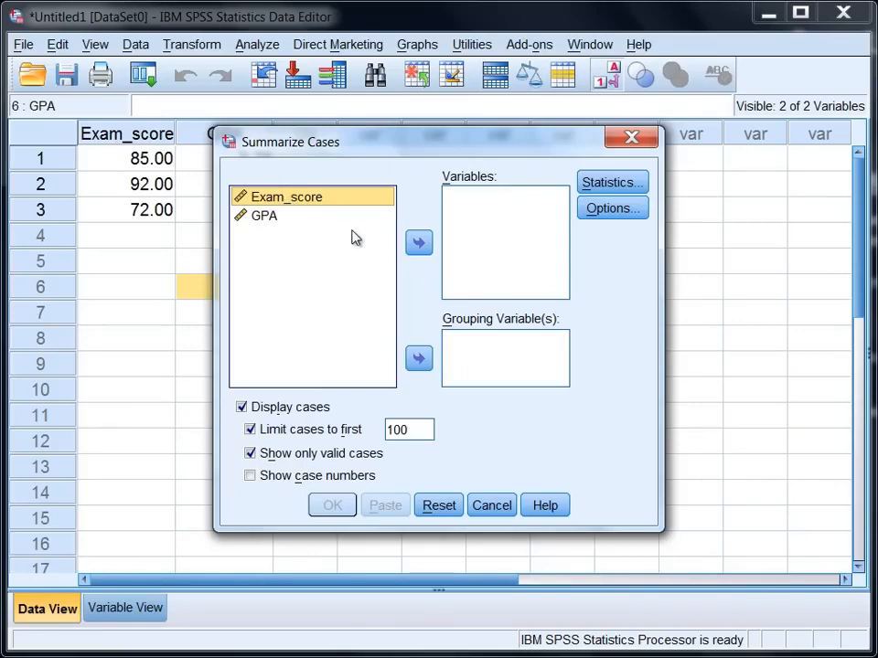
left_click(295, 202)
left_click(420, 244)
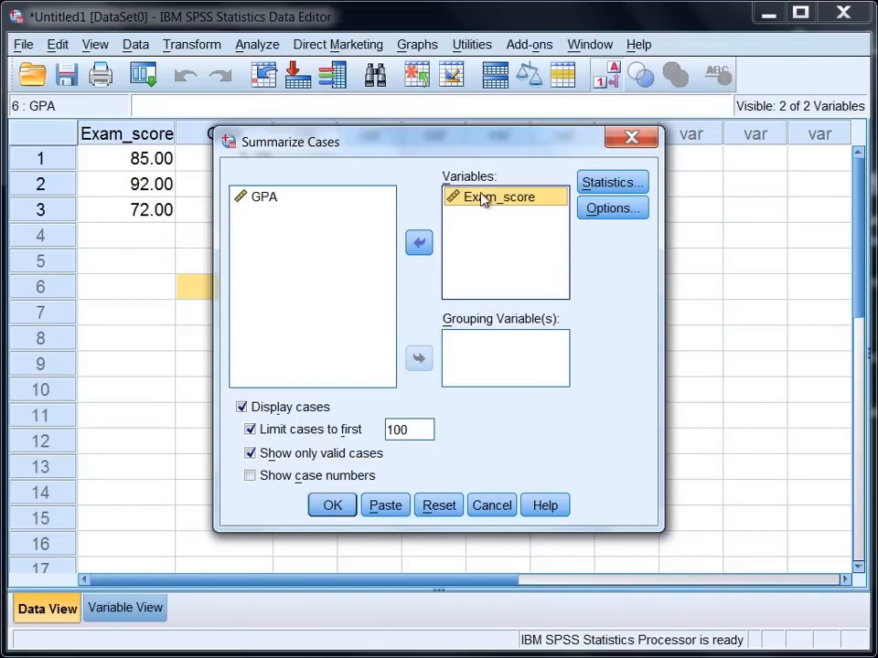
Add GPA to the variables to summarize and run the Case Summaries report.
left_click(265, 199)
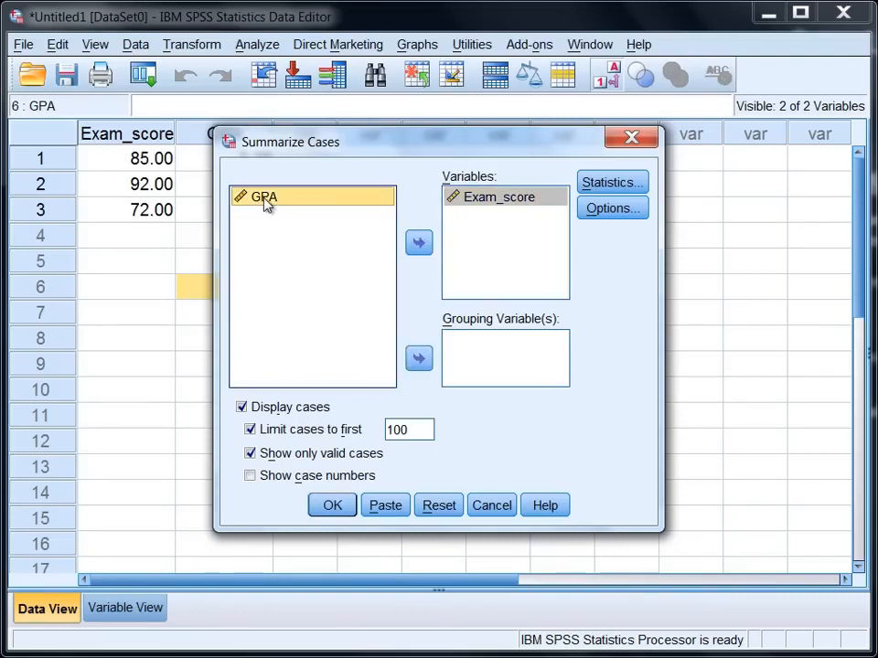
left_click(421, 245)
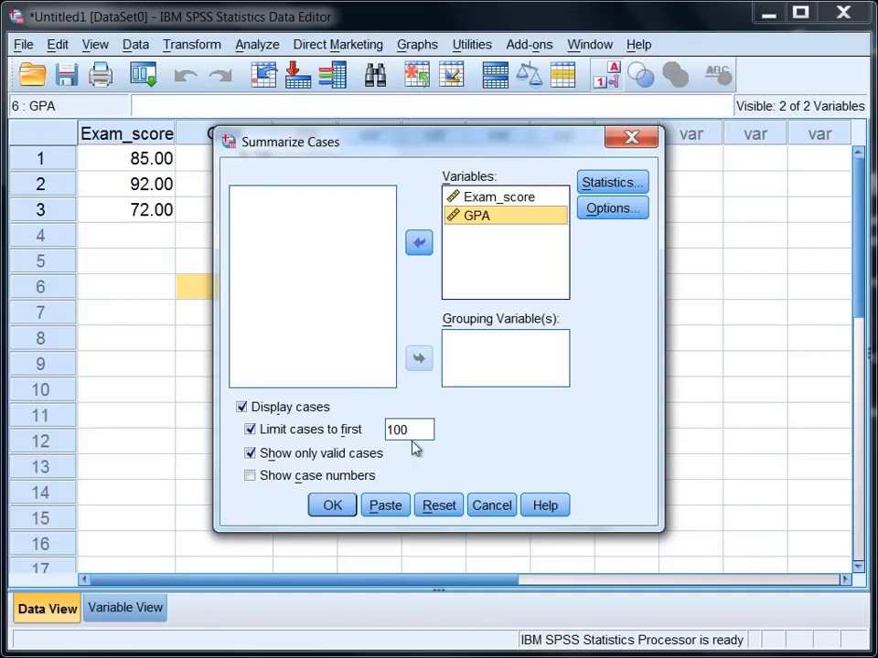
left_click(335, 512)
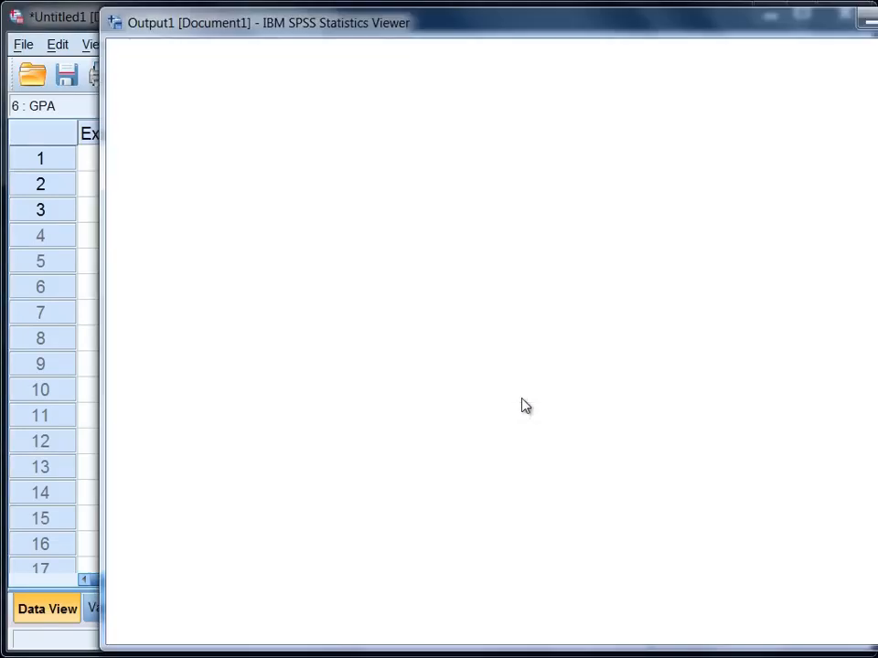
left_click_drag(771, 25, 698, 32)
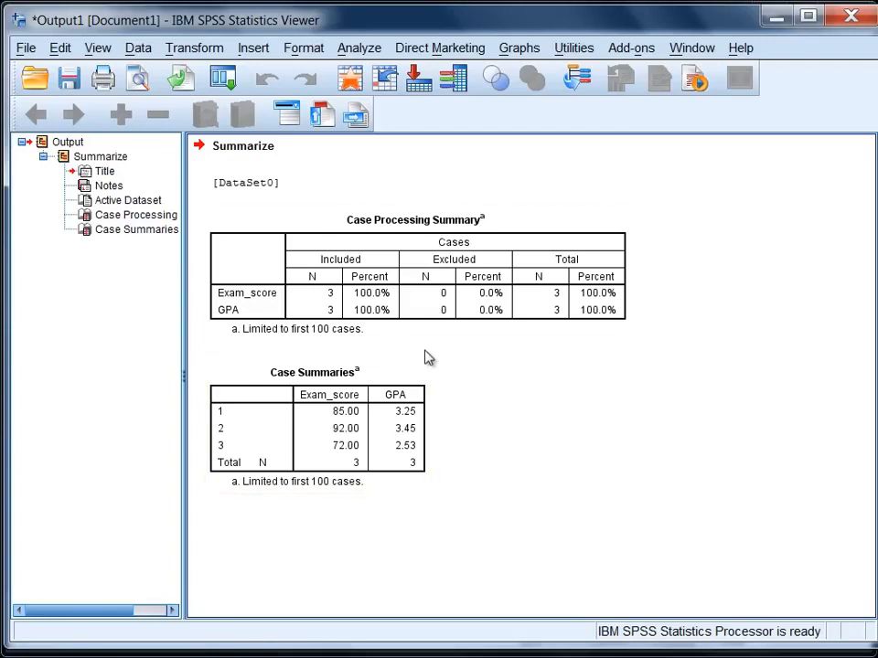
Examine the Case Processing Summary and Case Summaries tables in the output for Exam_score and GPA.
left_click(442, 290)
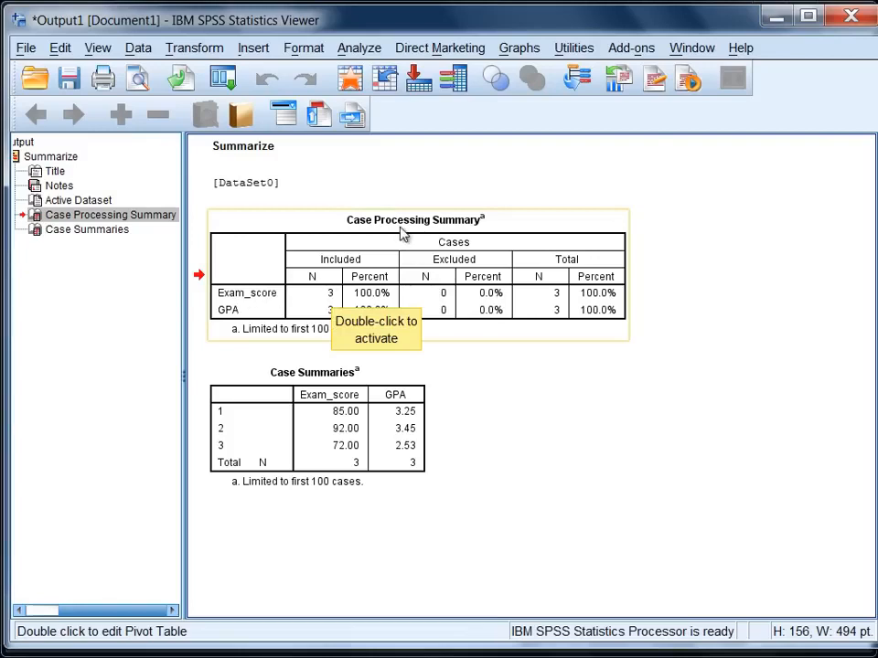
double_click(244, 309)
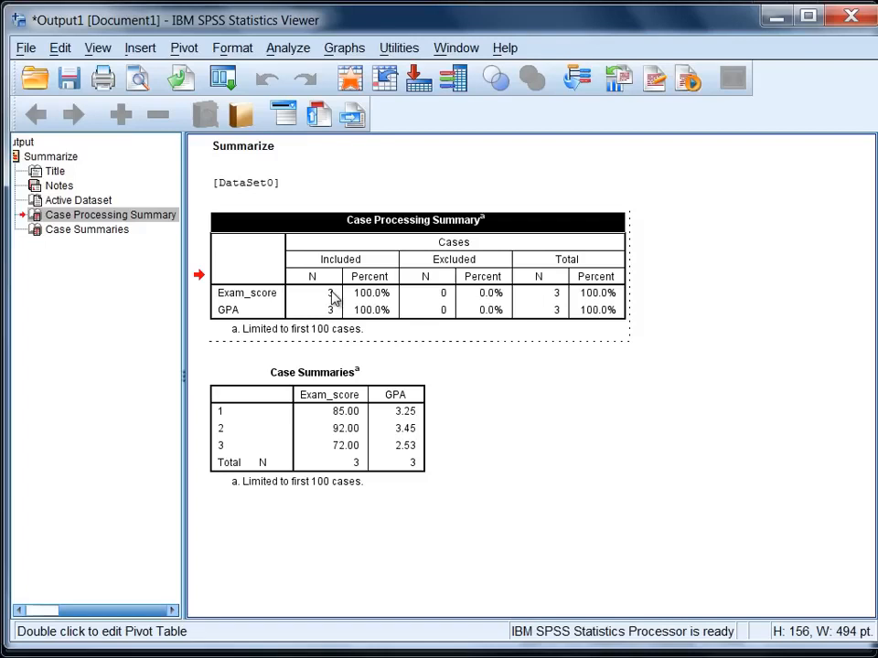
left_click(383, 386)
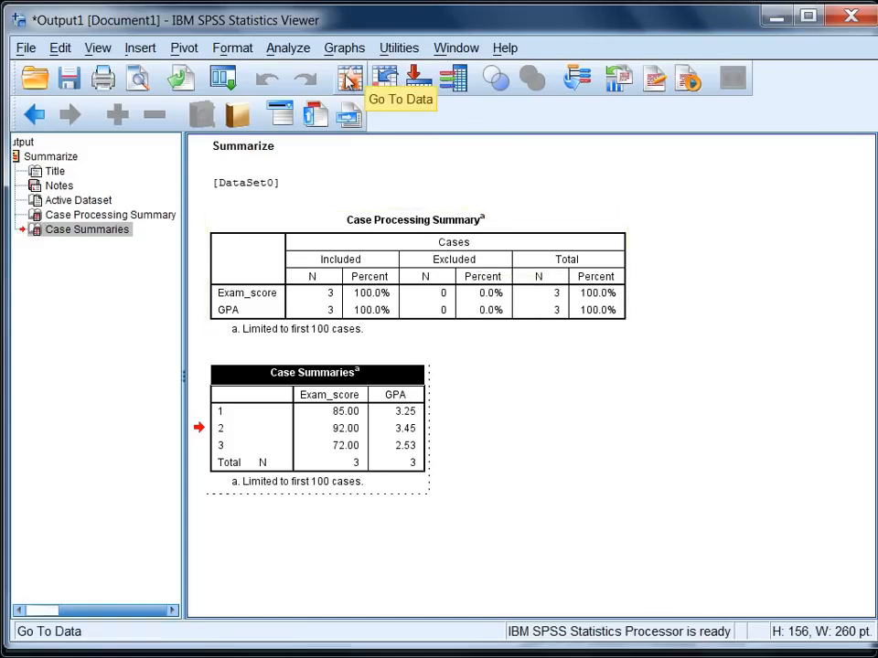
Return to the Data Editor and review the Exam_score and GPA variable definitions and the values entered for cases 1 to 3.
left_click(459, 49)
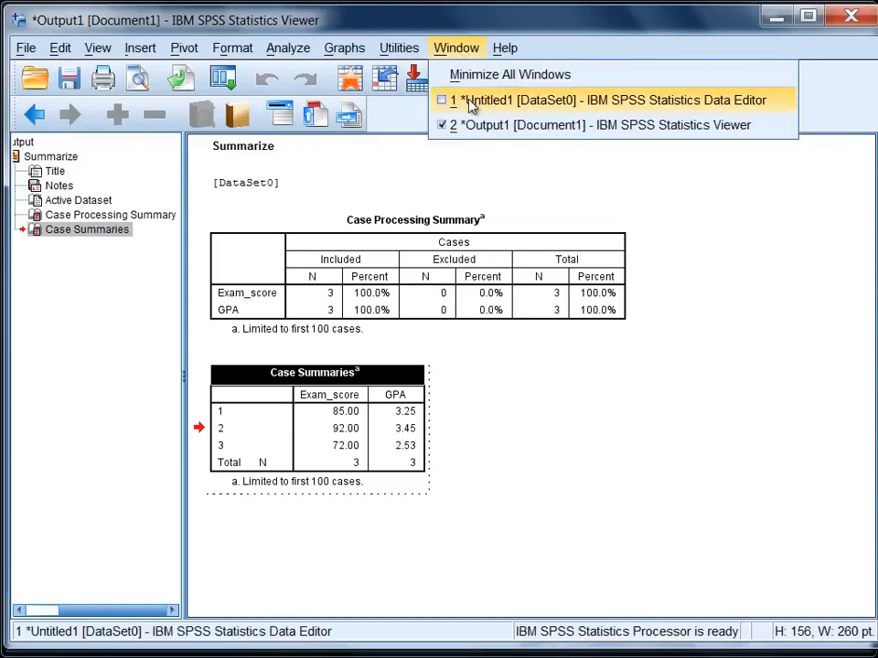
left_click(712, 109)
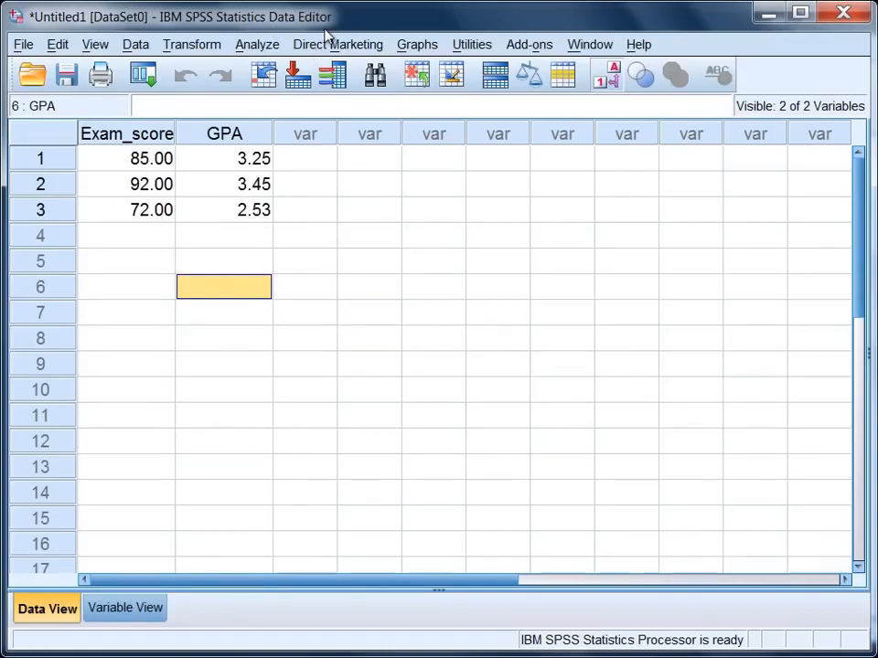
left_click(101, 618)
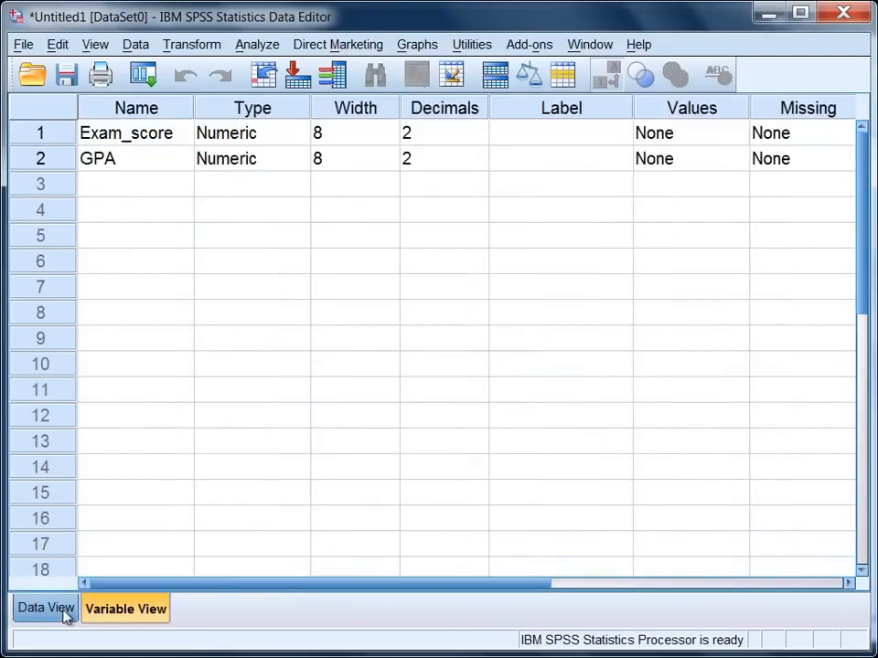
left_click(65, 613)
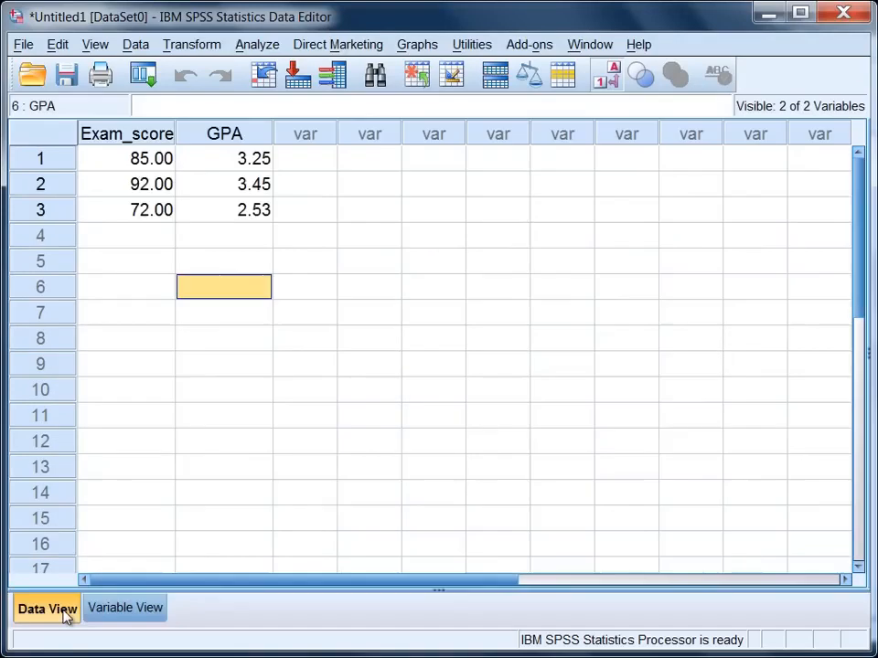
left_click(116, 620)
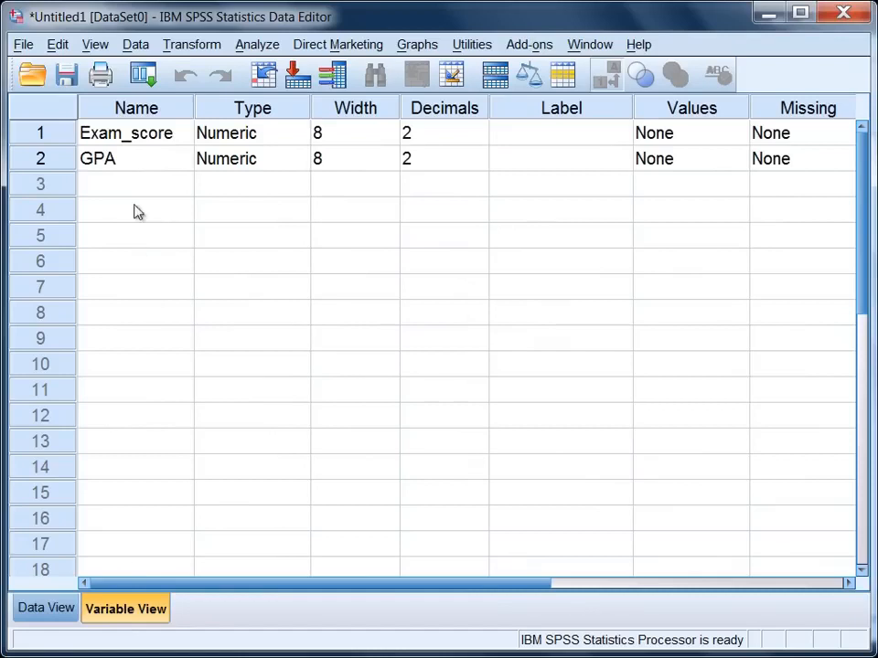
left_click_drag(145, 135, 140, 164)
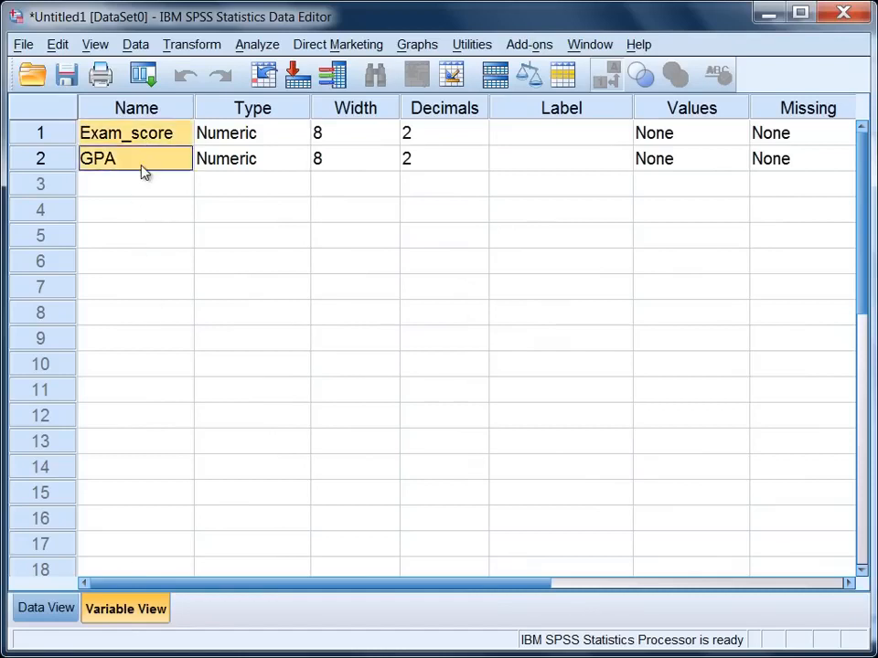
left_click(46, 609)
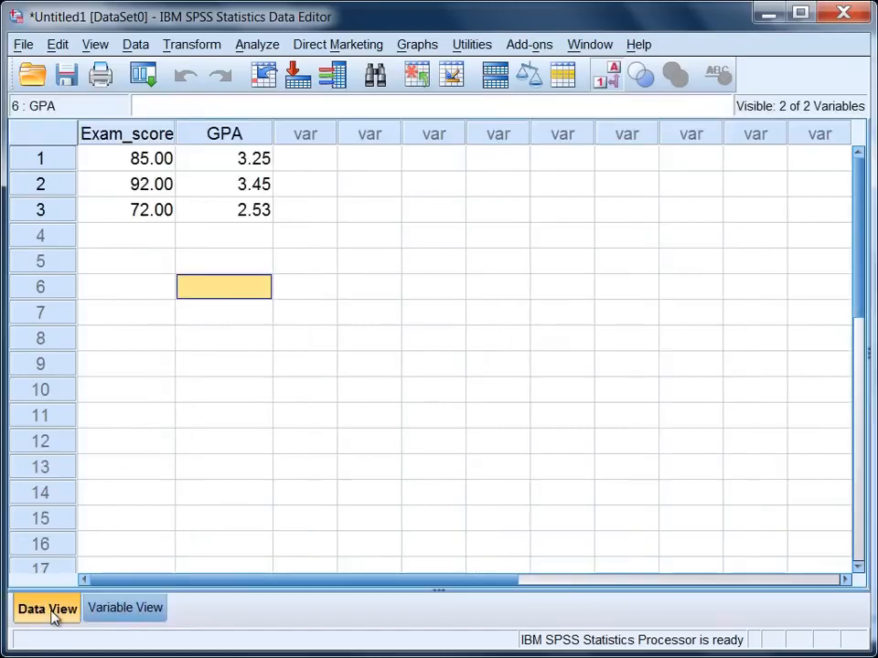
left_click_drag(147, 160, 216, 209)
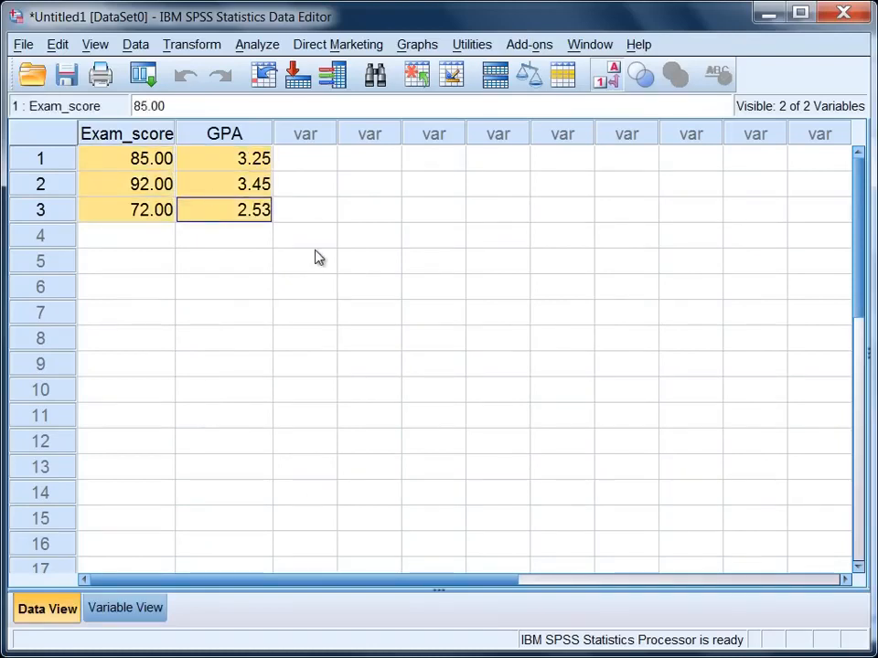
left_click(316, 275)
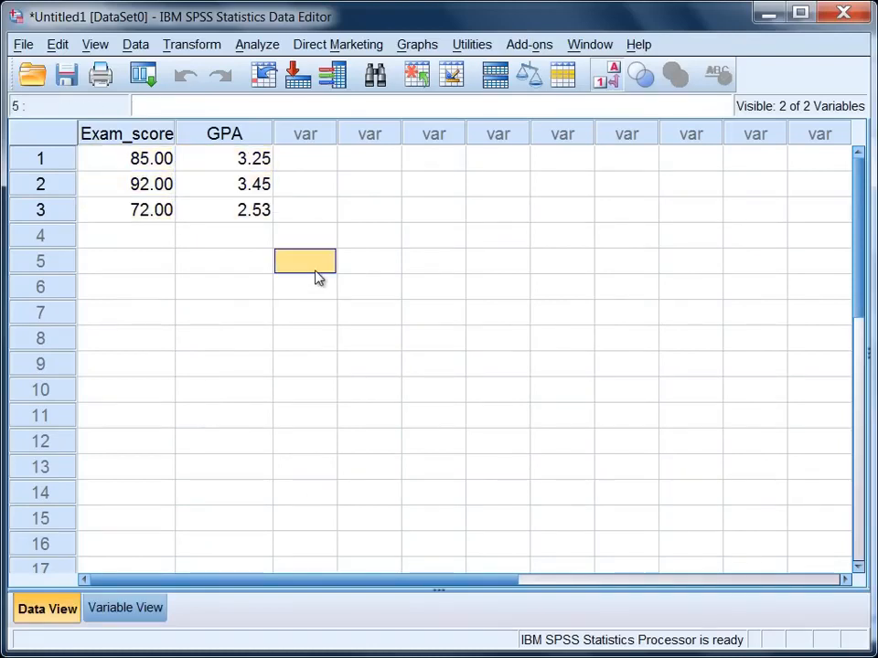